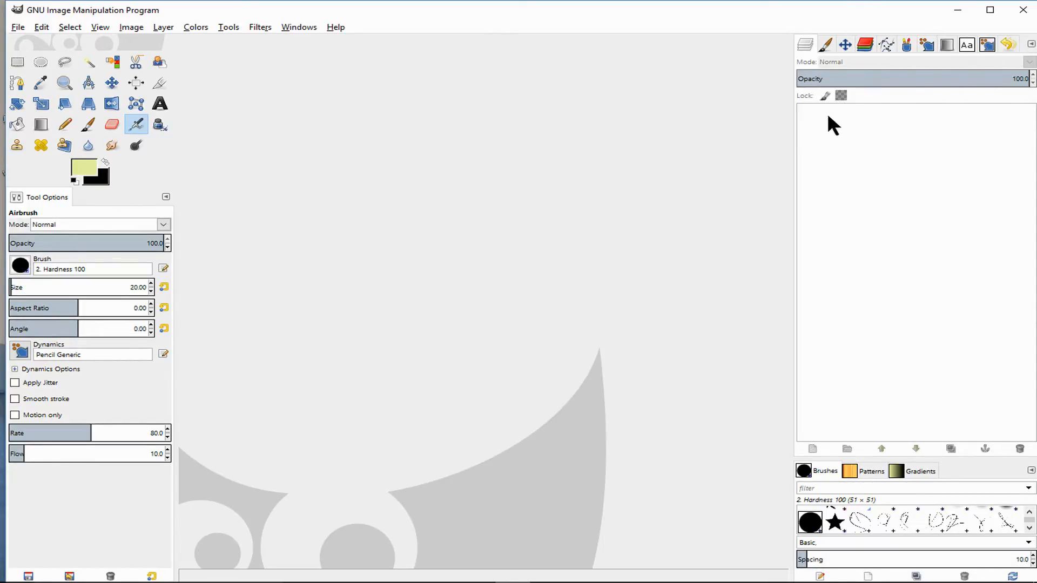
Step: Look through the docked dialogs, including the brush editor, channels, tool preset, gradient, dynamics and undo history, and return to the layers
left_click(831, 44)
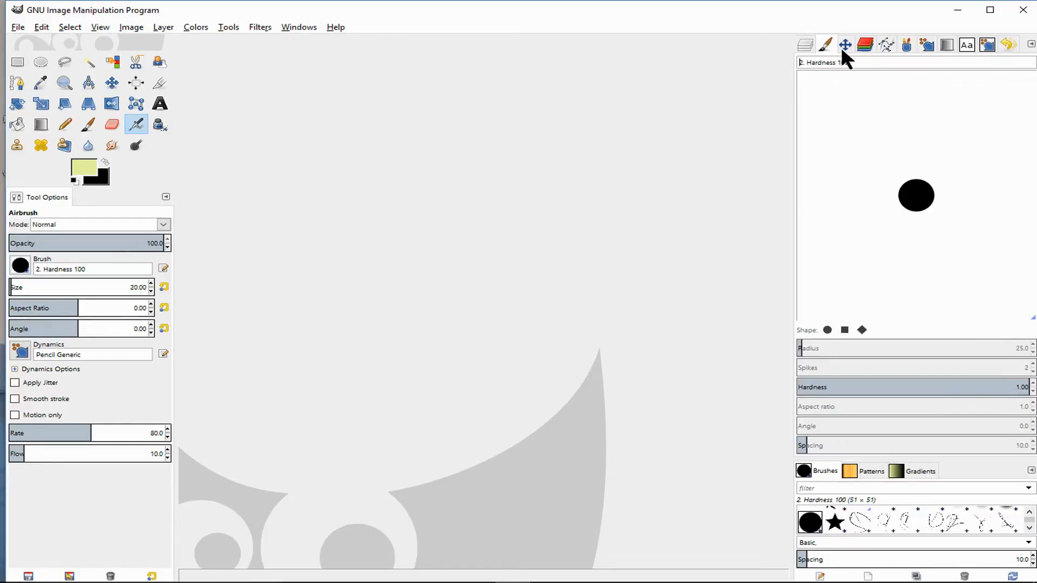
left_click(846, 45)
left_click(866, 44)
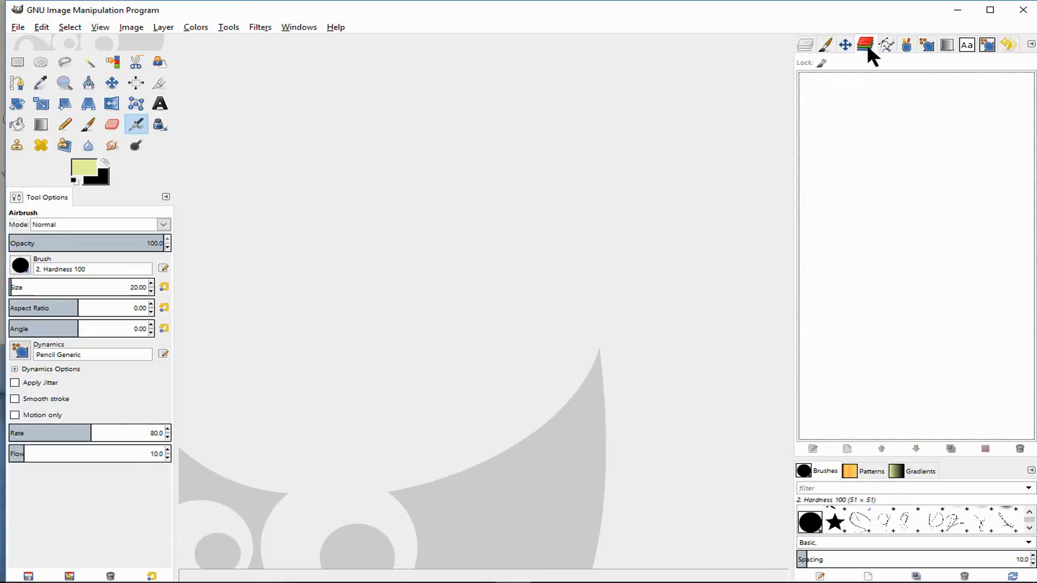
left_click(908, 44)
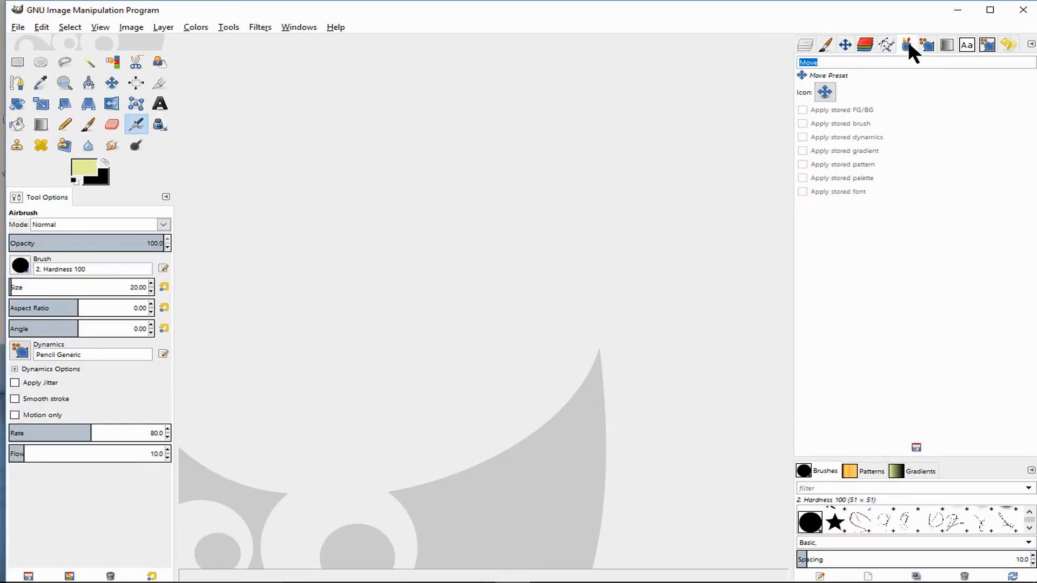
left_click(924, 42)
left_click(944, 42)
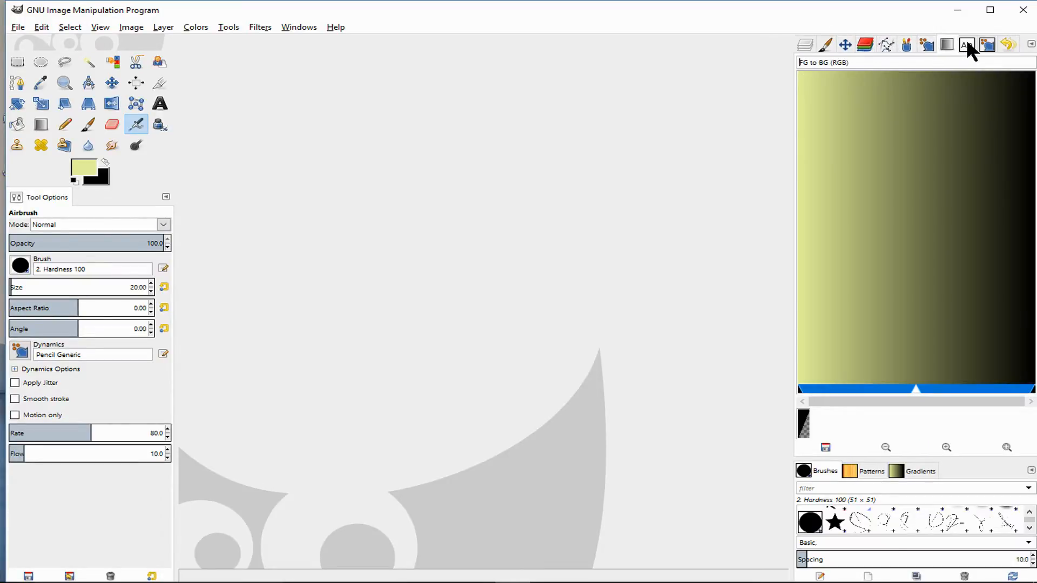
left_click(967, 41)
left_click(988, 44)
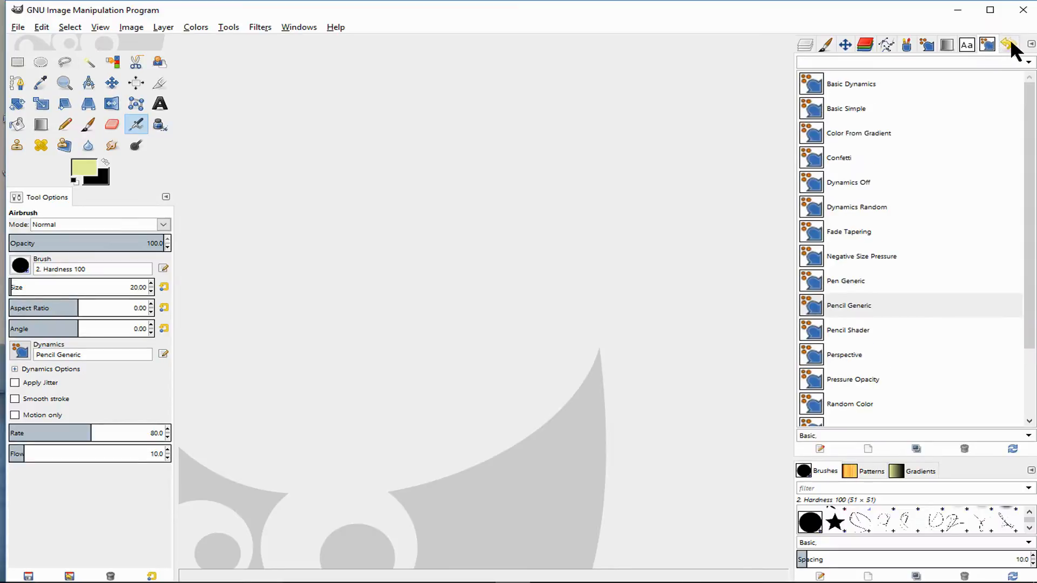
left_click(1008, 44)
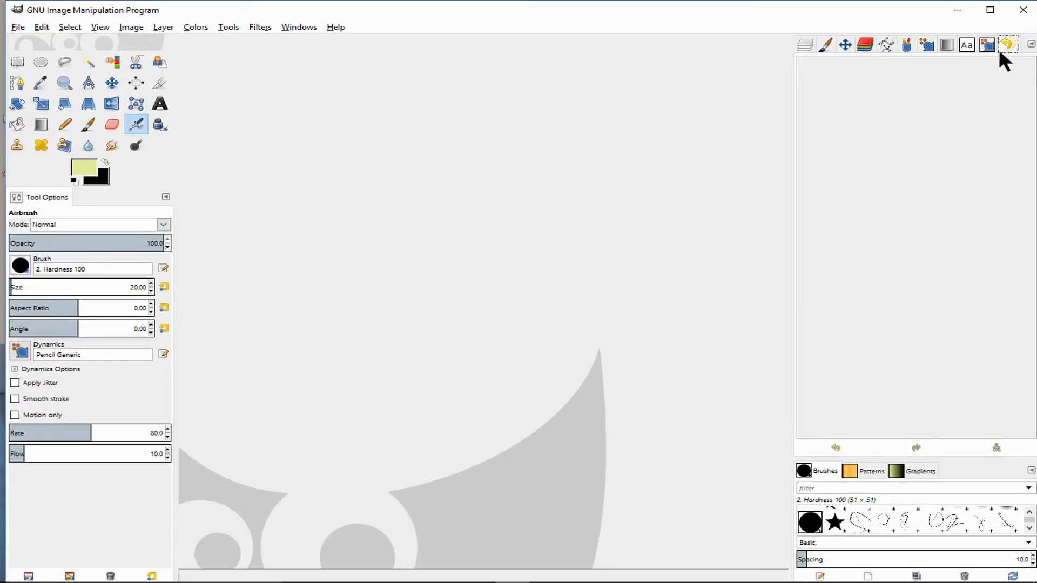
left_click(805, 45)
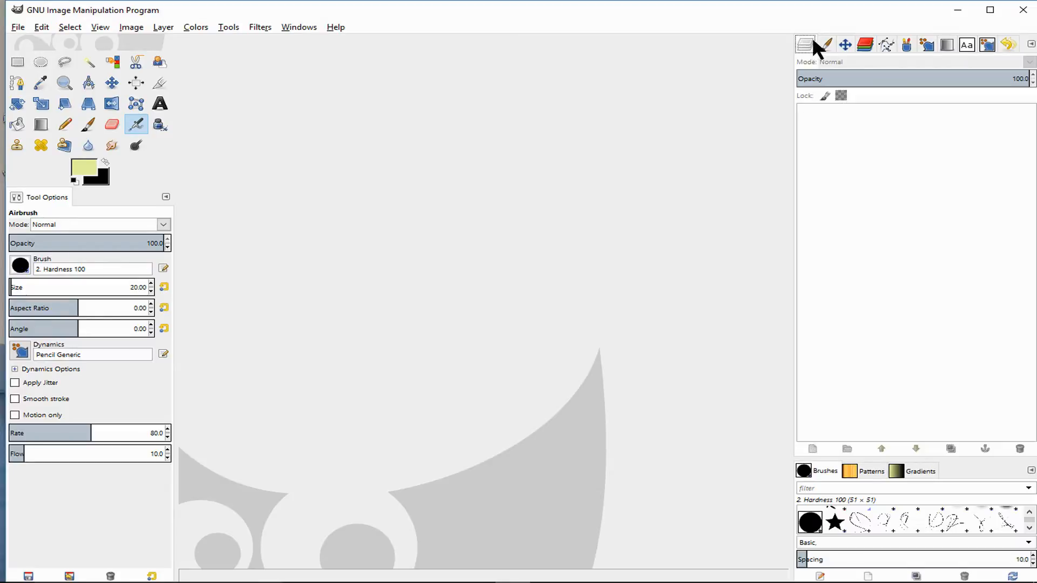
left_click(18, 27)
mouse_move(33, 29)
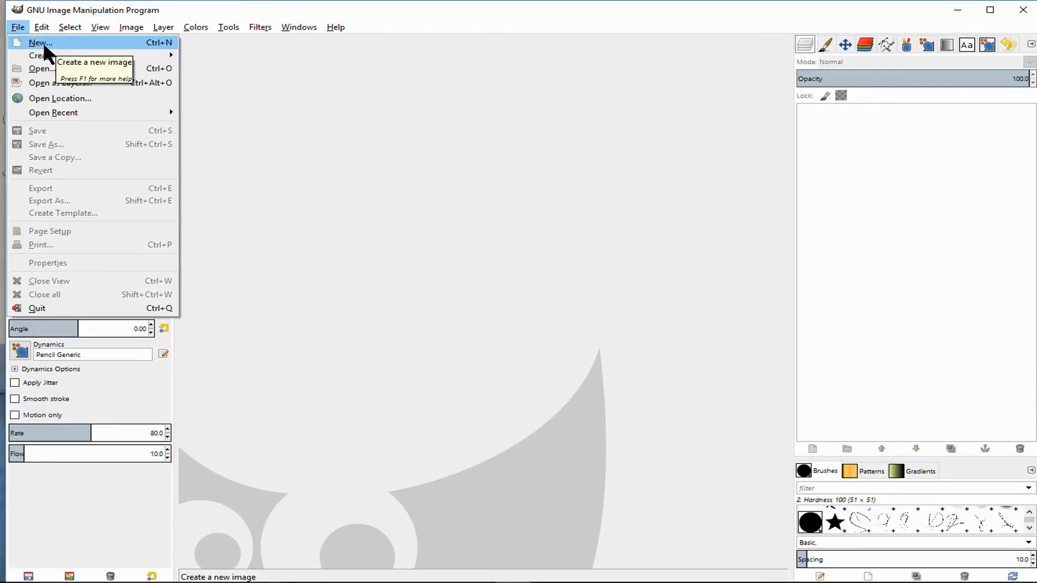
left_click(73, 41)
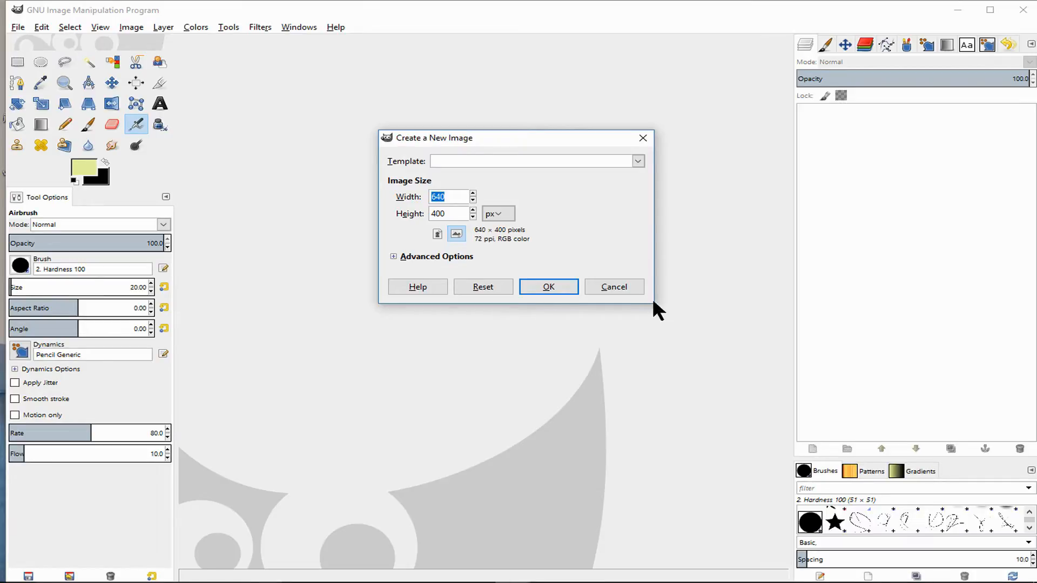
left_click(621, 284)
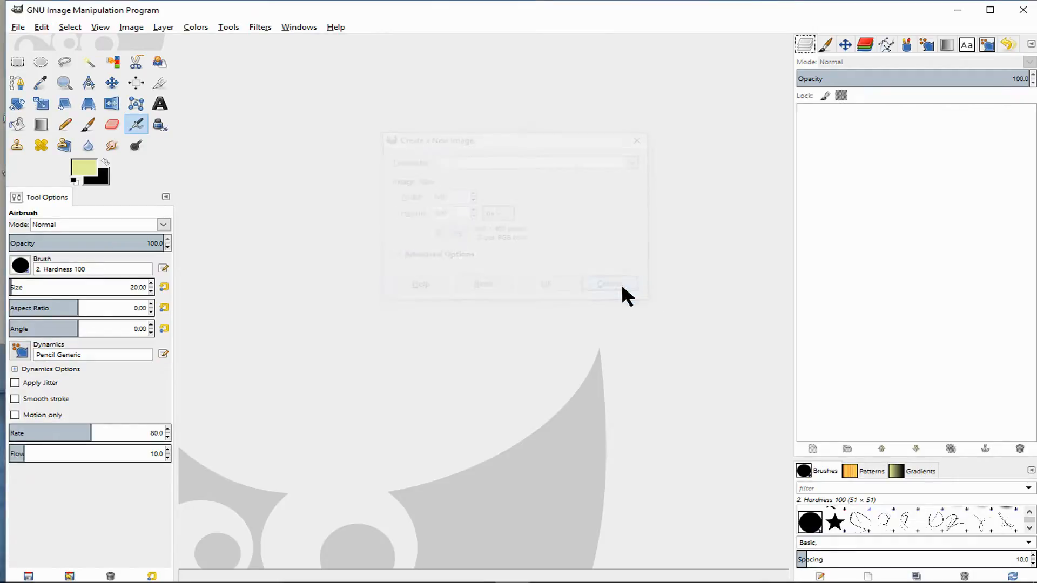
left_click(18, 27)
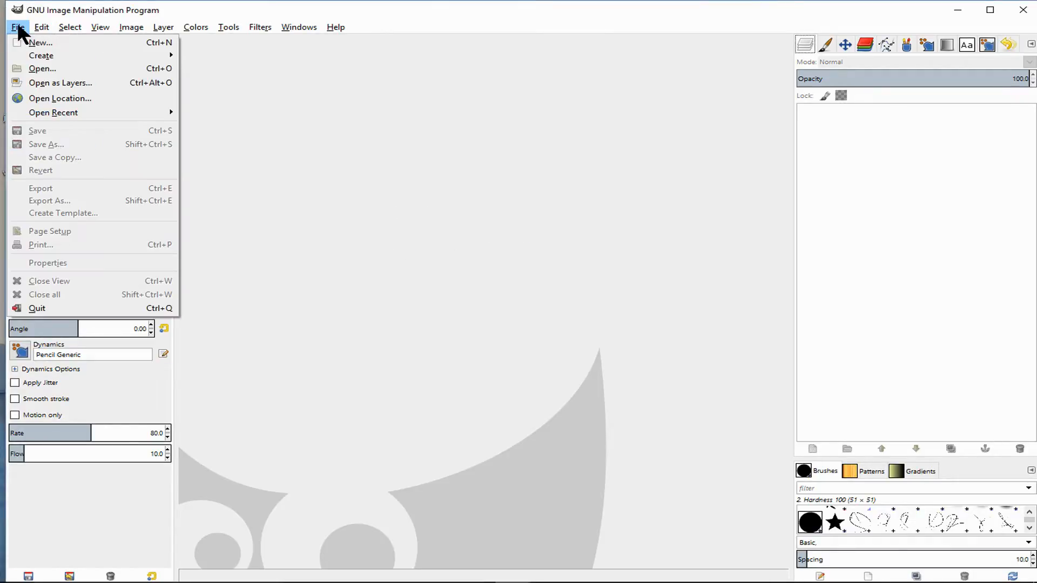
mouse_move(40, 57)
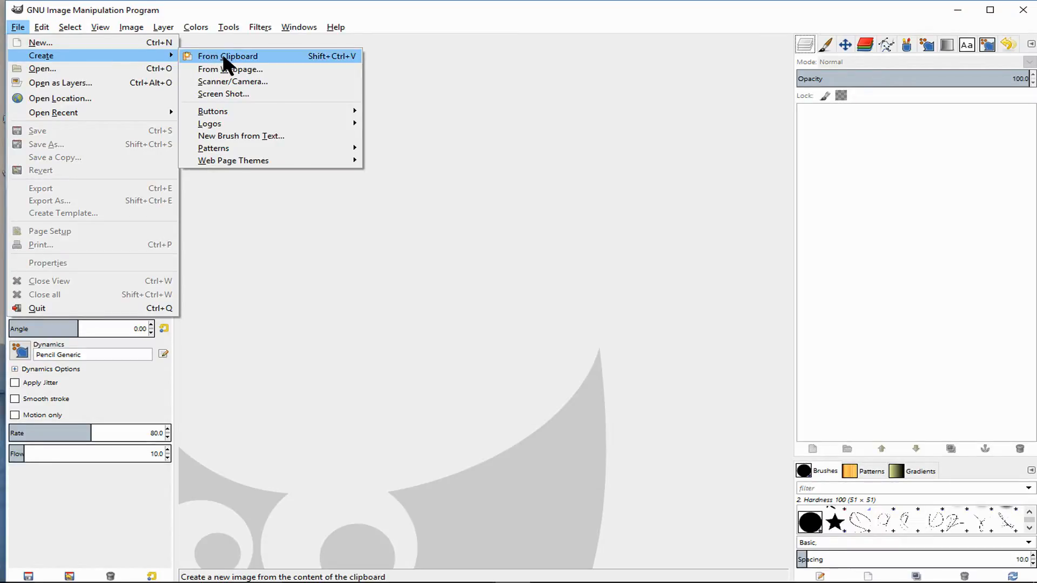
mouse_move(225, 162)
mouse_move(216, 128)
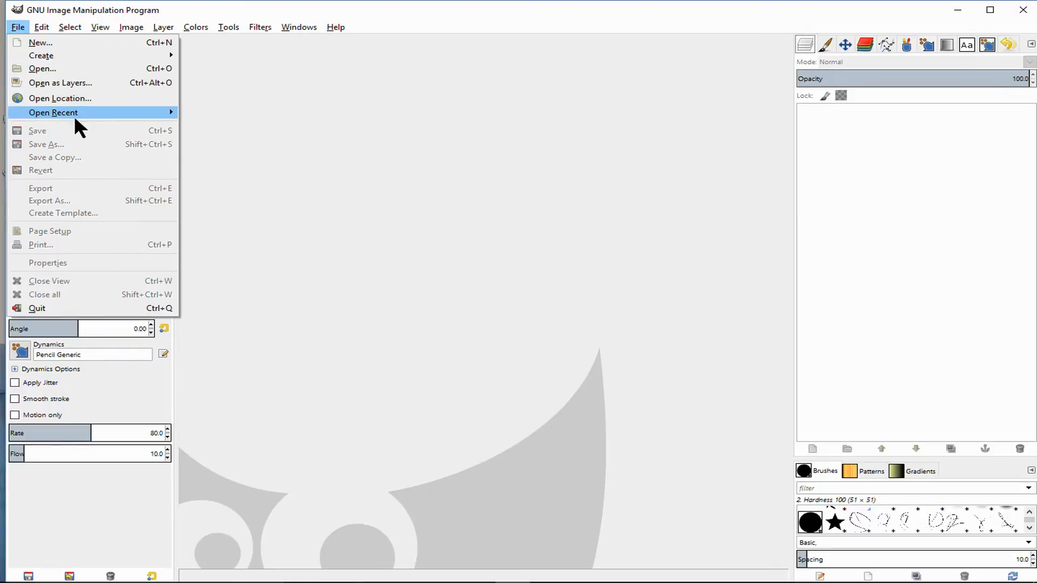
mouse_move(57, 114)
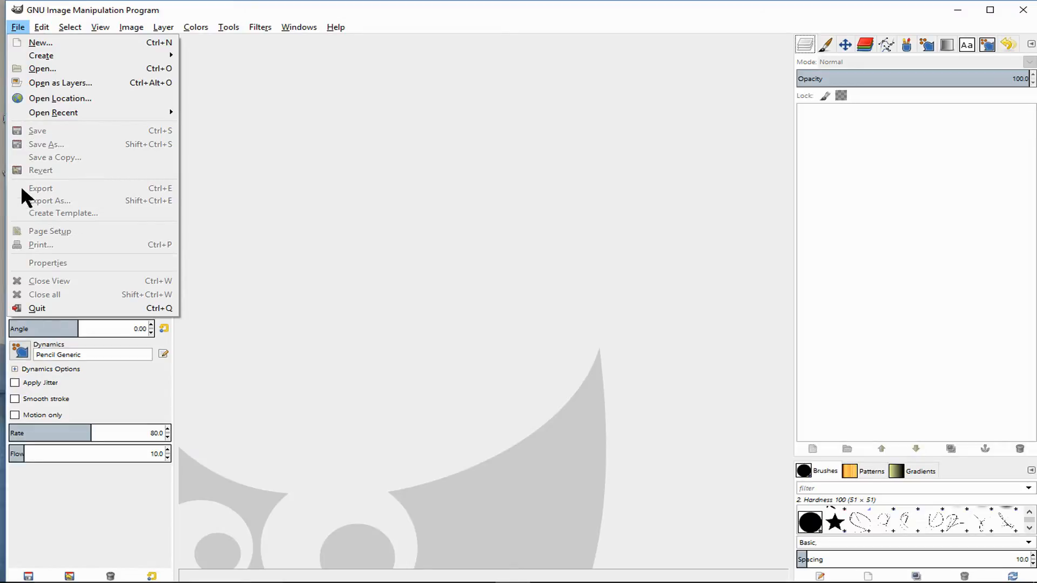
key("Escape")
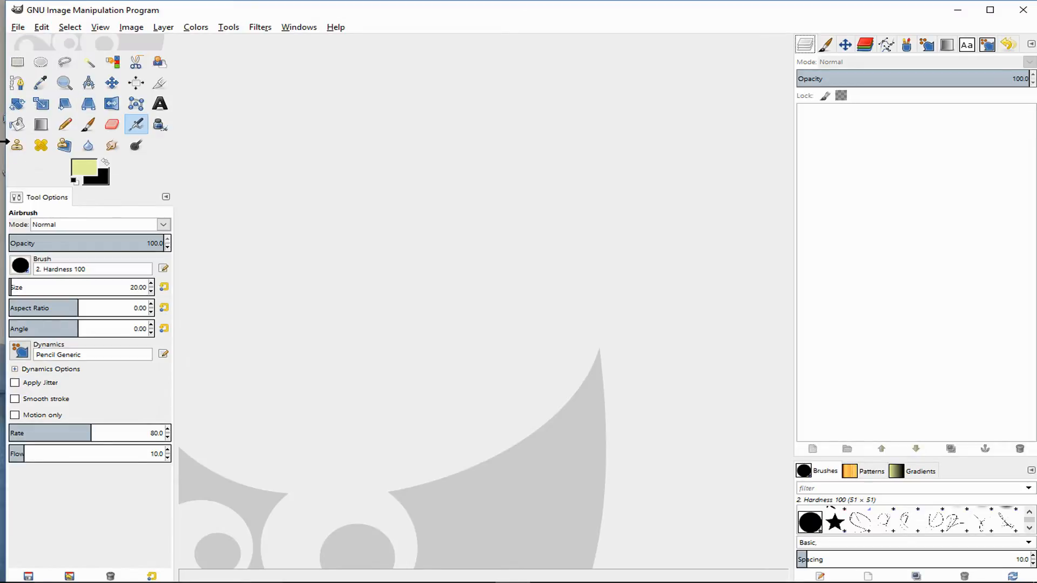
left_click(18, 28)
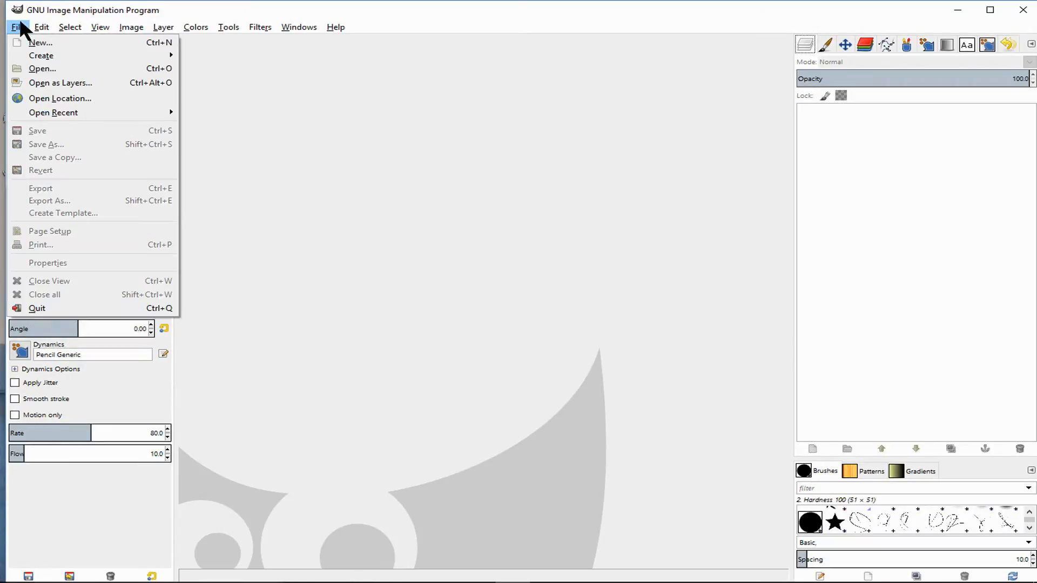
mouse_move(47, 23)
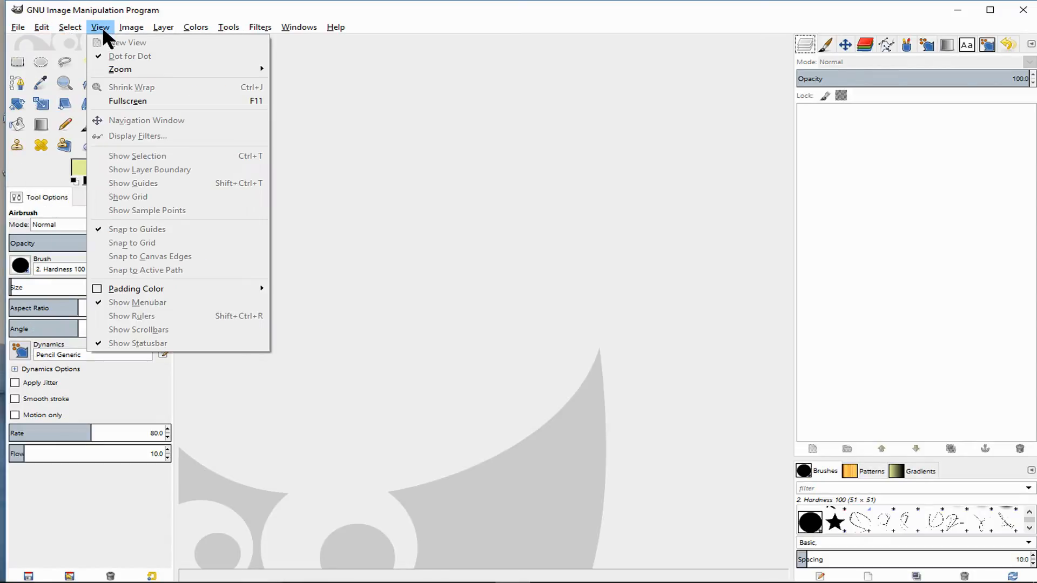
mouse_move(130, 26)
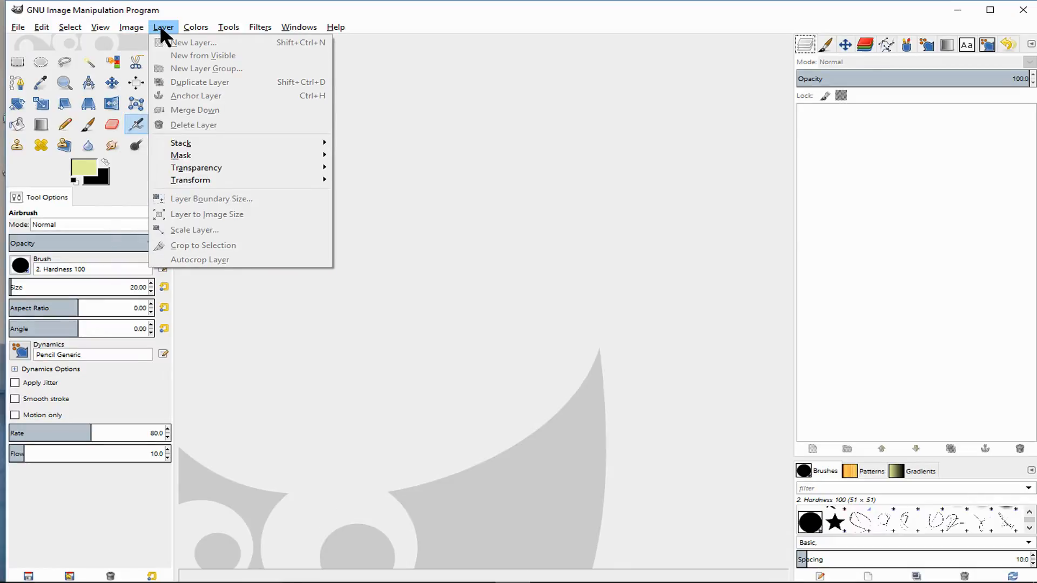
mouse_move(199, 32)
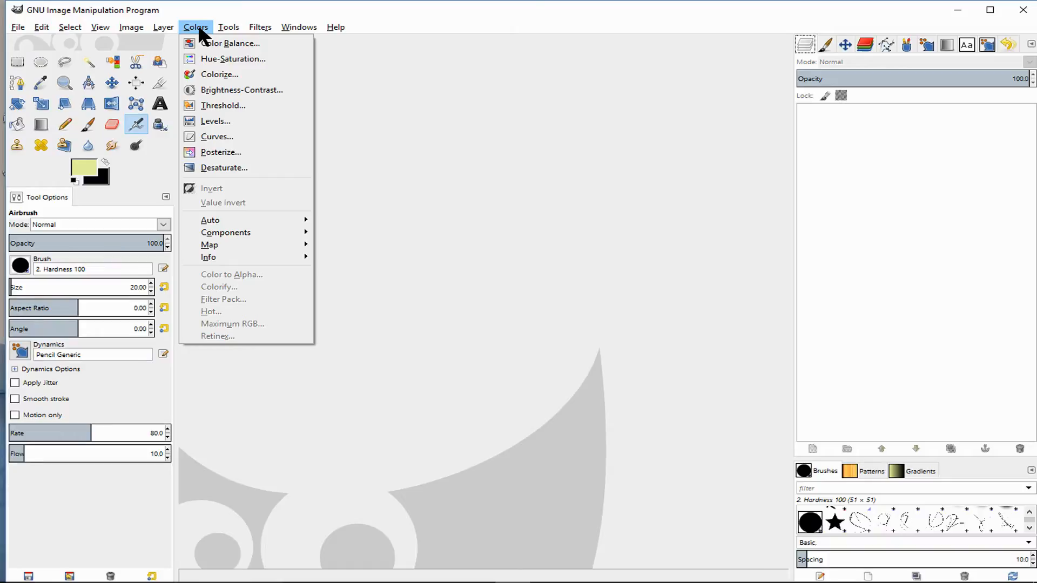
mouse_move(235, 33)
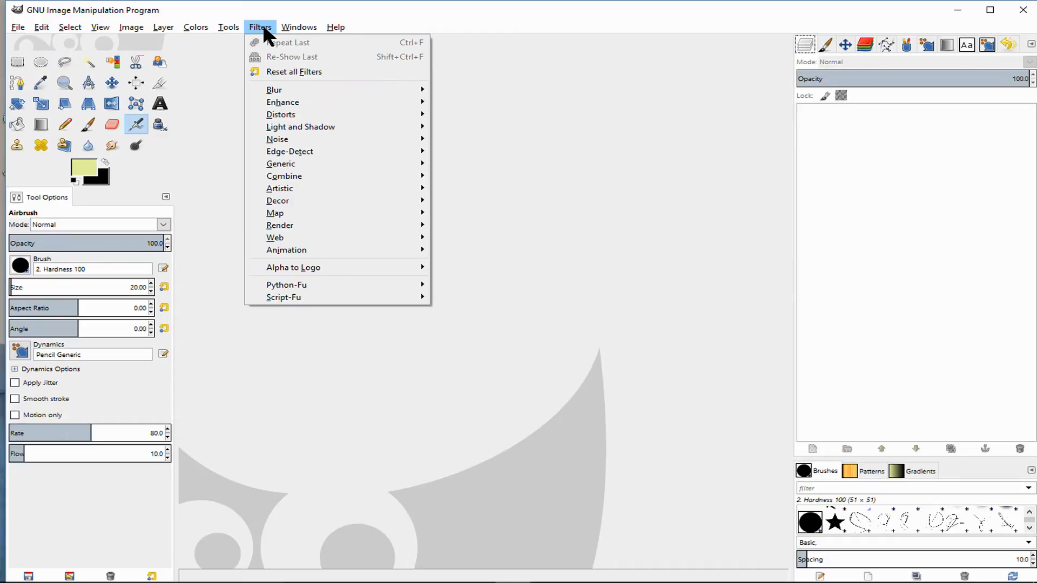
mouse_move(293, 31)
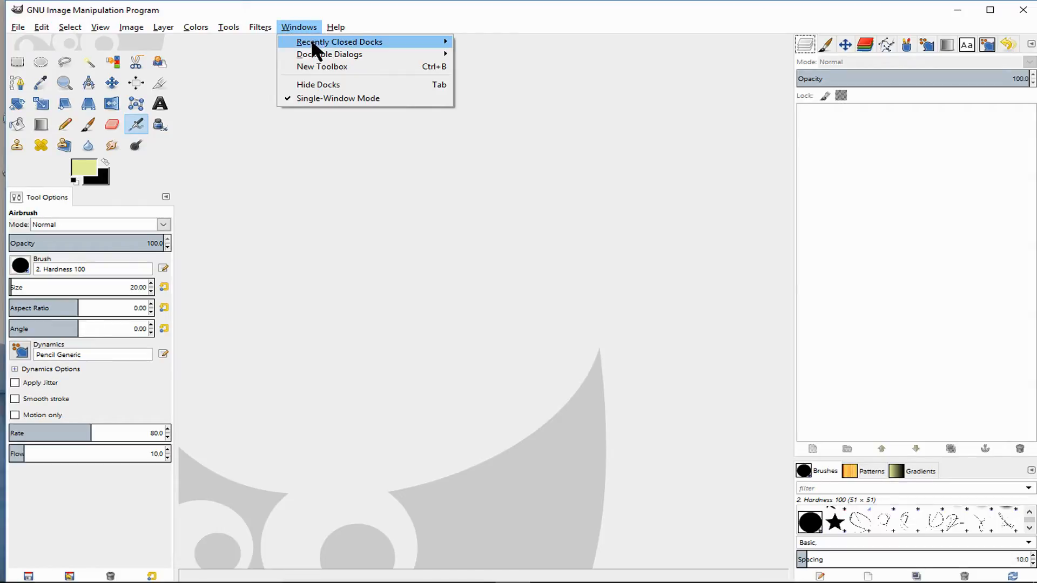
mouse_move(309, 55)
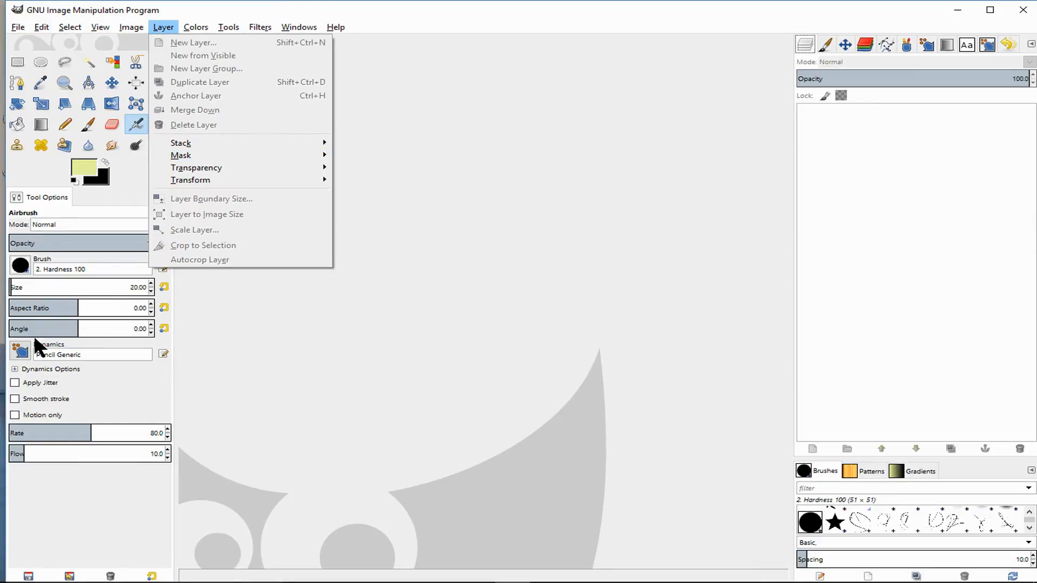
left_click(422, 22)
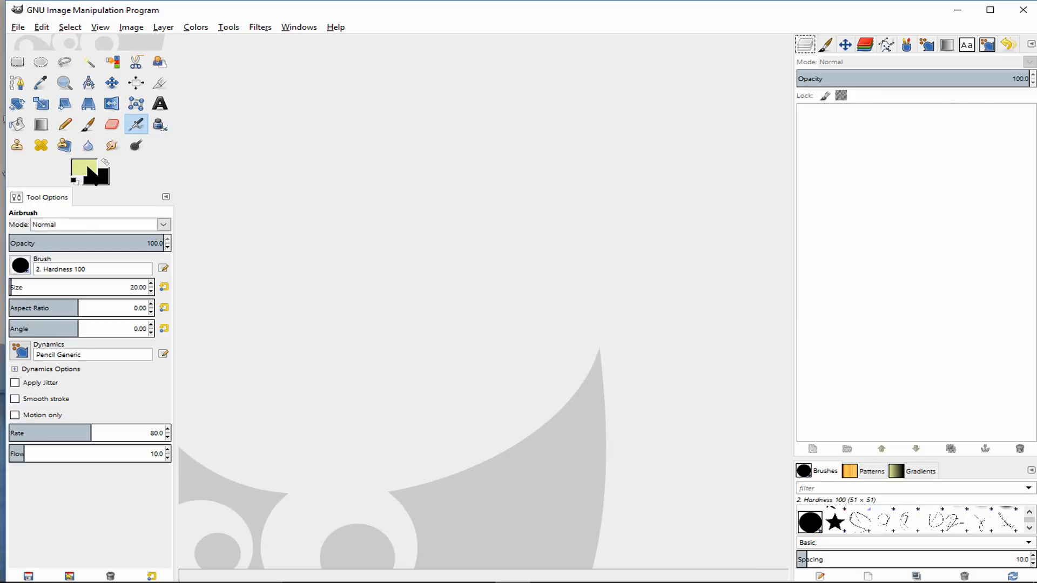
Step: Set the foreground colour to a bright pink with HTML notation ea256f
left_click(85, 167)
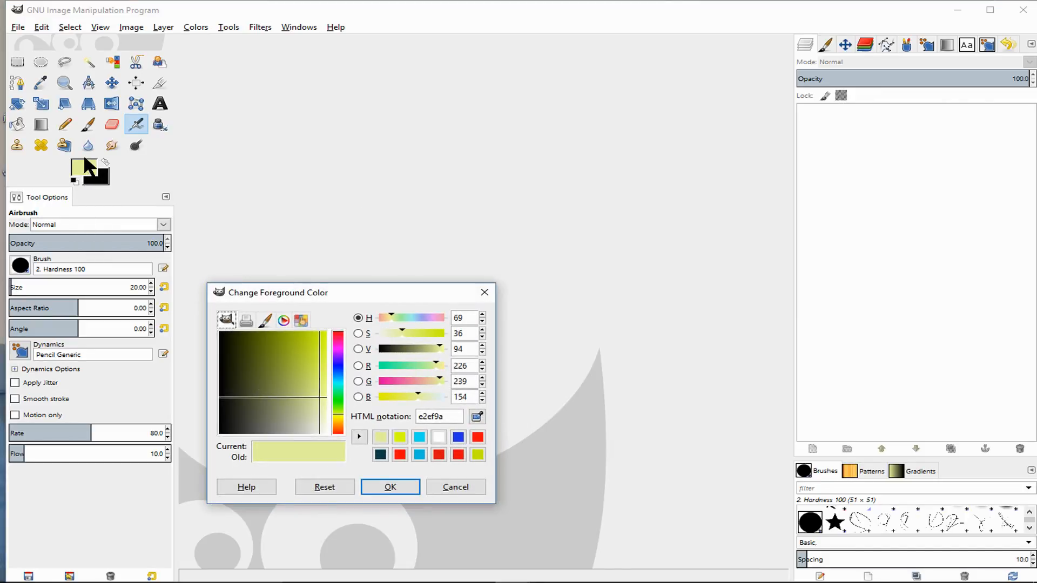
left_click(280, 357)
left_click(338, 337)
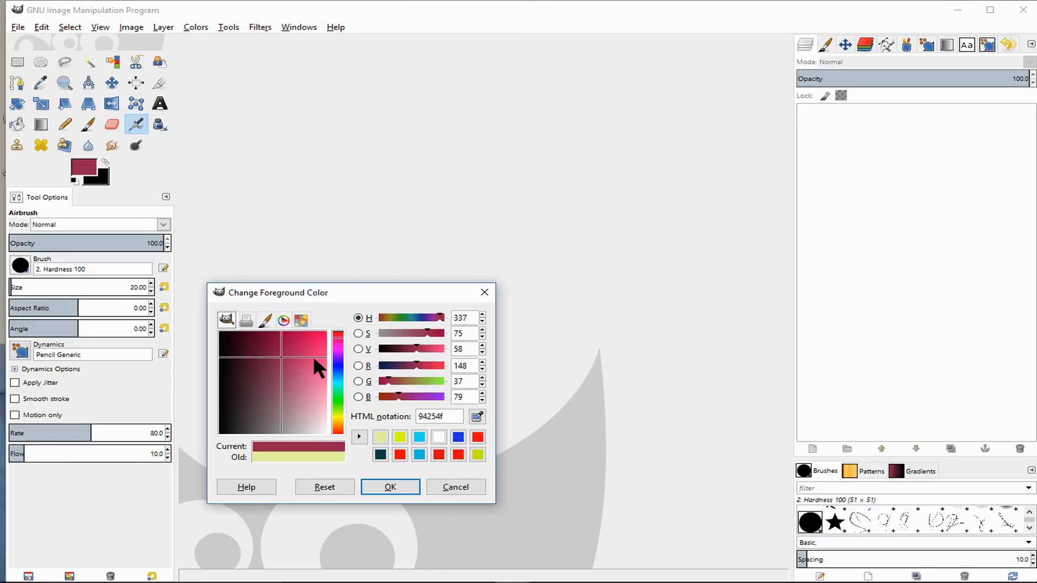
left_click(255, 396)
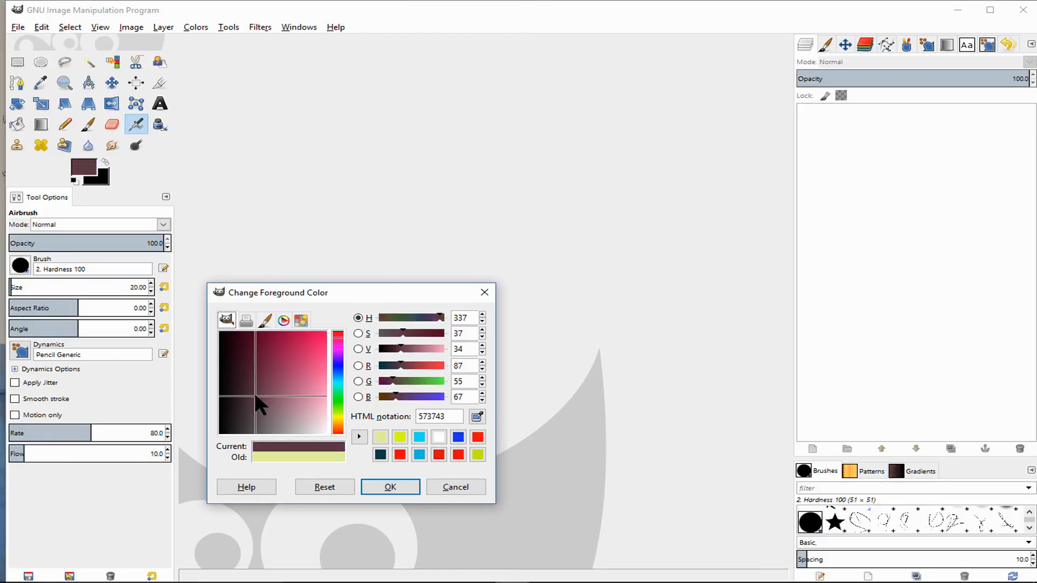
left_click(340, 382)
left_click(306, 347)
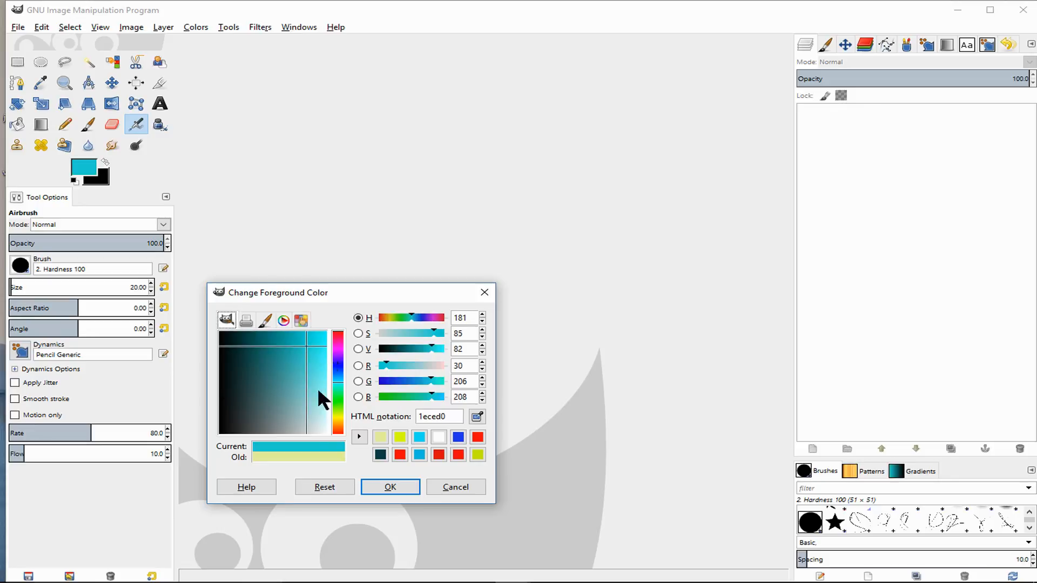
left_click(252, 394)
left_click(317, 347)
left_click(339, 337)
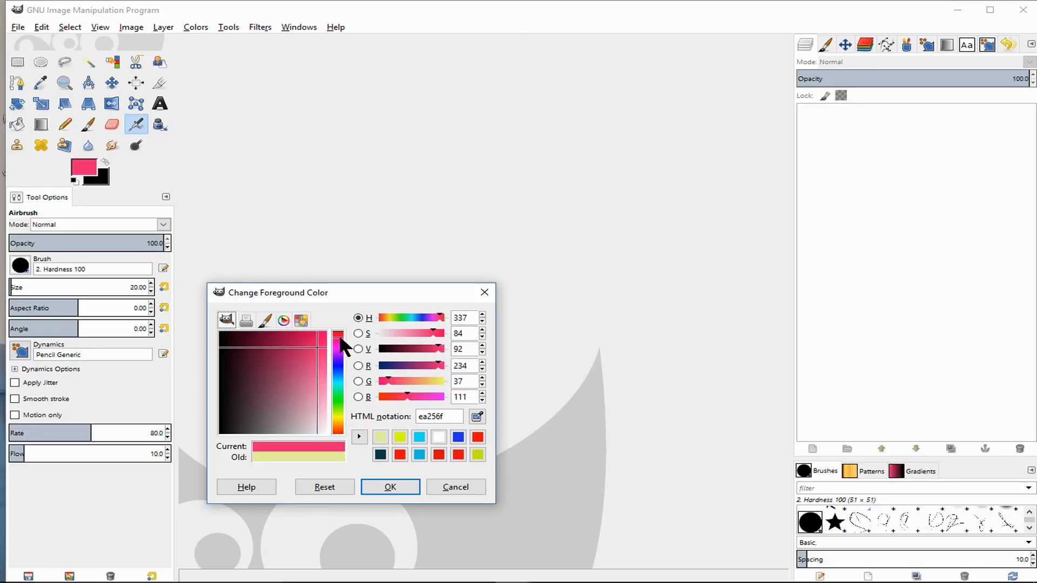
left_click(390, 485)
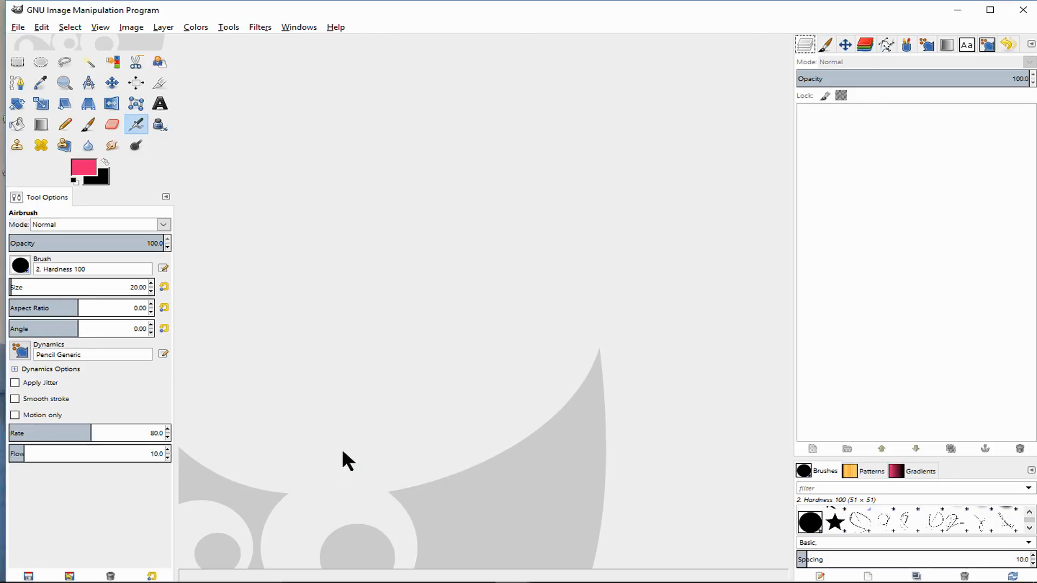
Step: Set the background colour to a red with HTML notation d91f1f
left_click(103, 180)
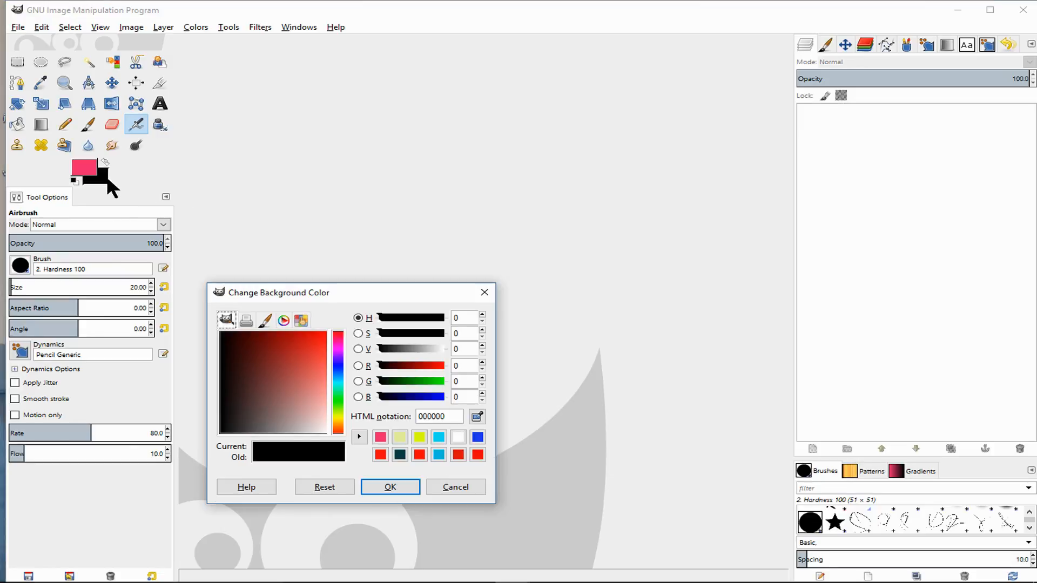
left_click(272, 371)
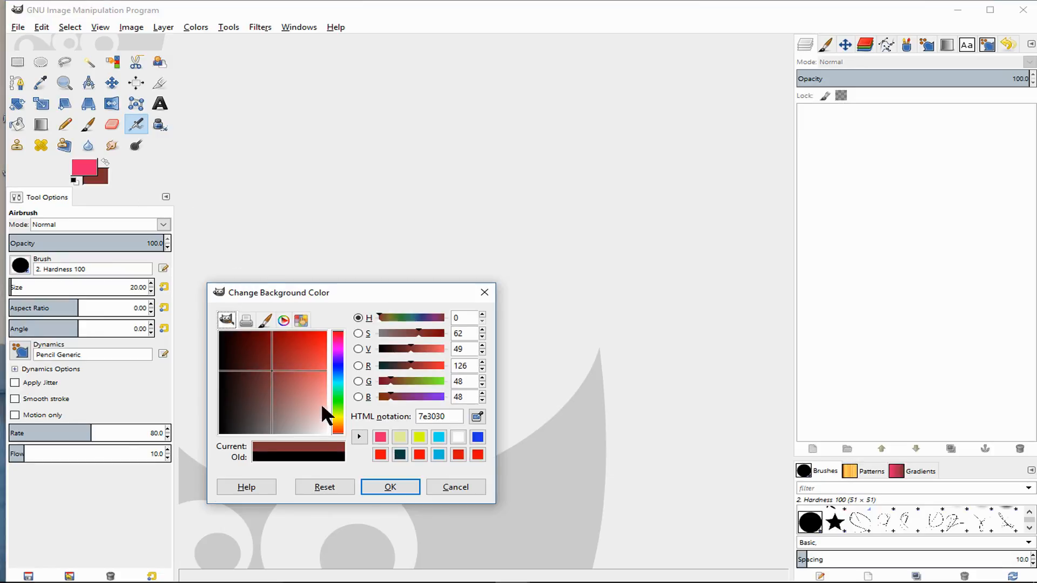
left_click(310, 346)
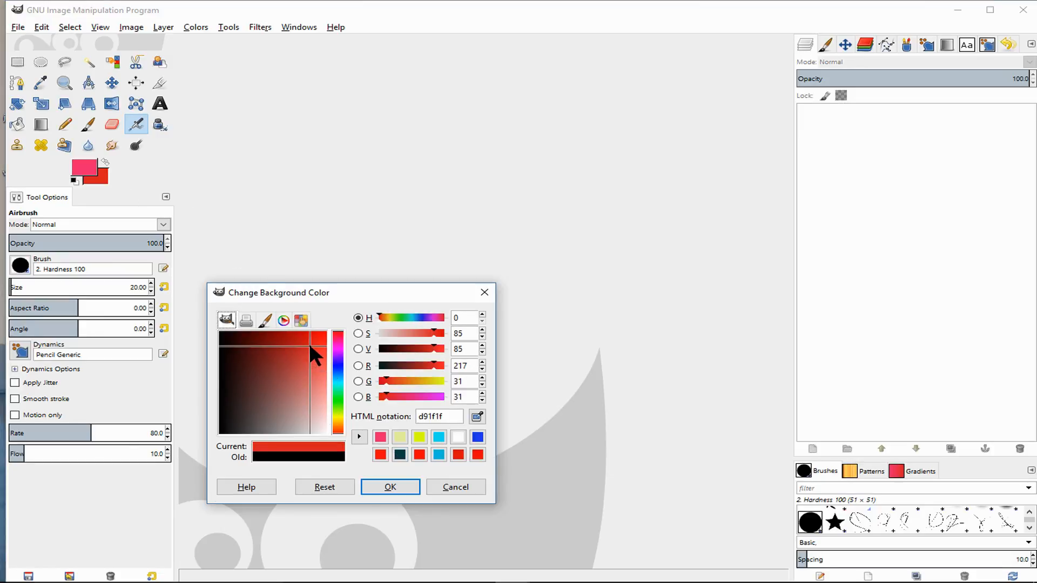
left_click(389, 486)
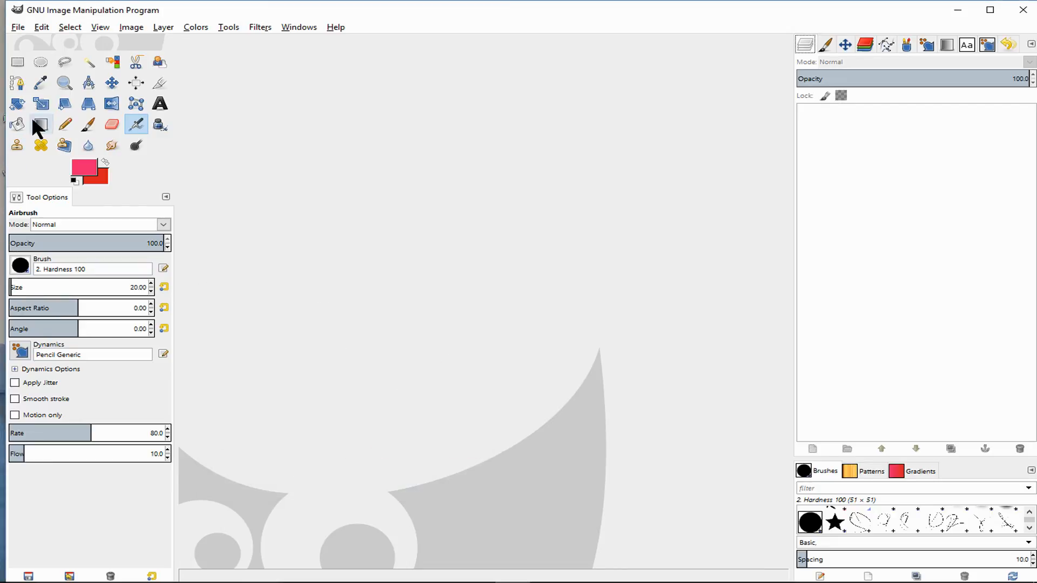